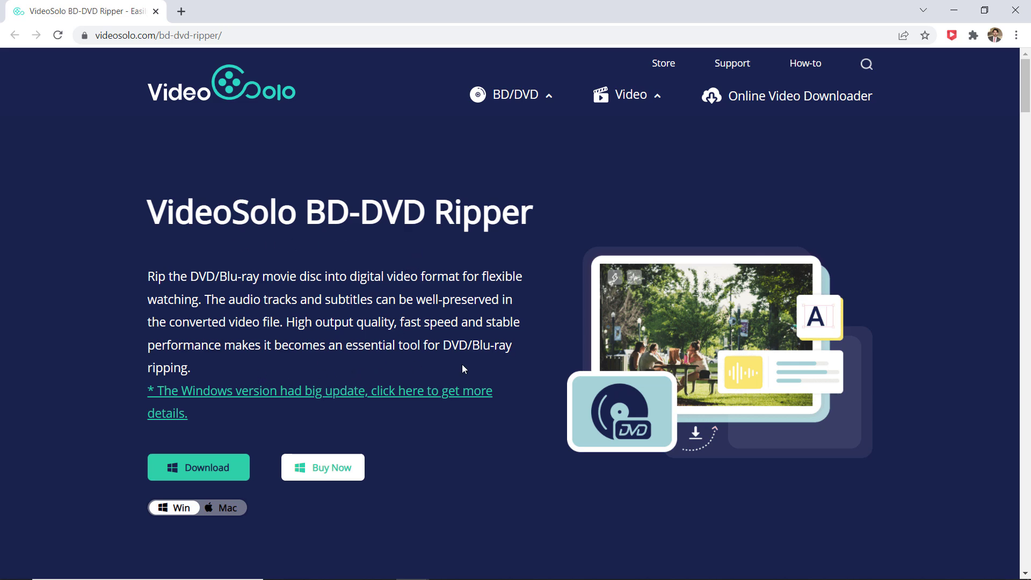
pyautogui.scroll(-10, 461, 364)
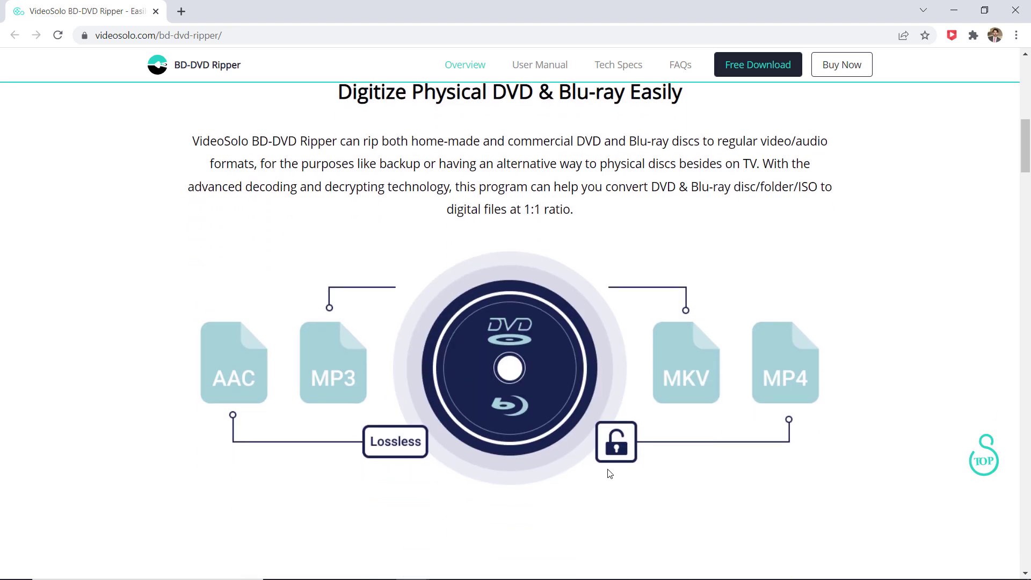
pyautogui.scroll(-8, 595, 476)
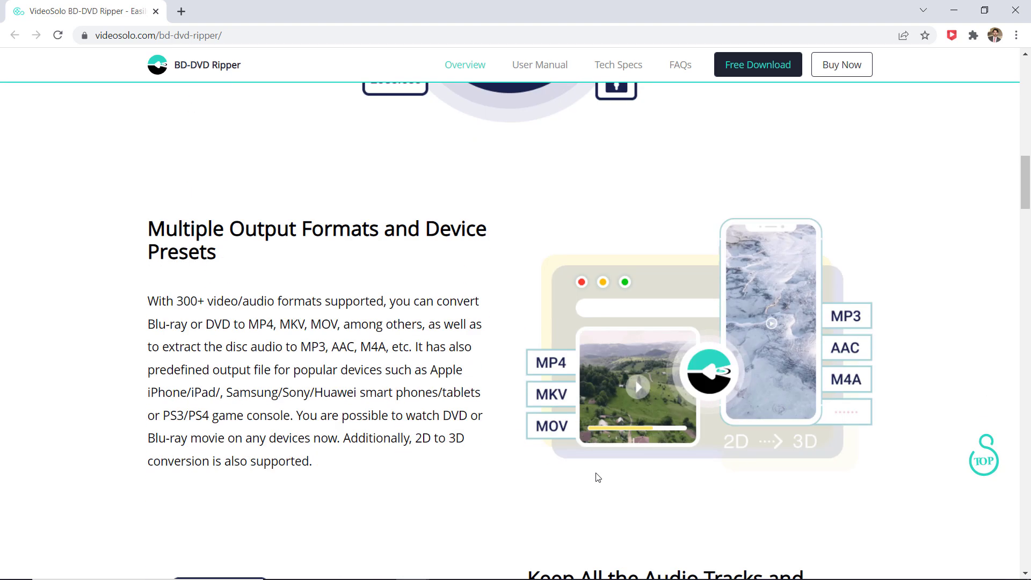
pyautogui.scroll(-6, 774, 298)
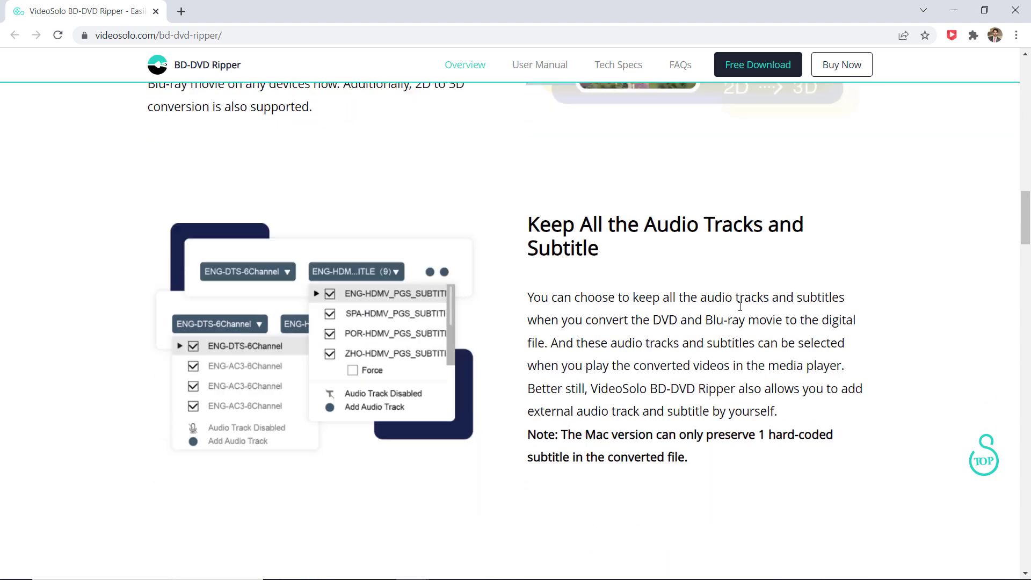
pyautogui.scroll(-9, 740, 307)
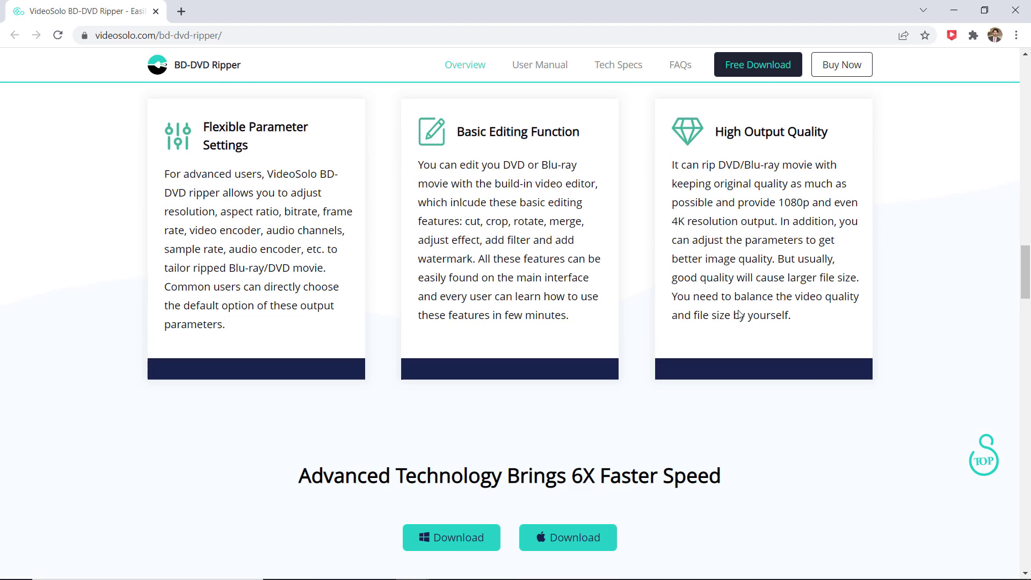
pyautogui.scroll(-7, 740, 314)
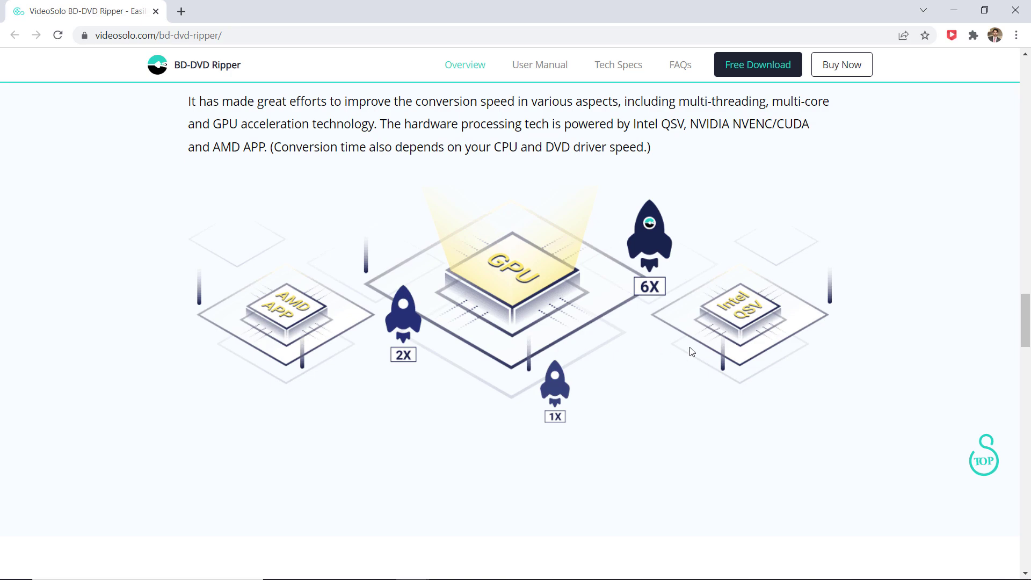
pyautogui.scroll(-8, 692, 350)
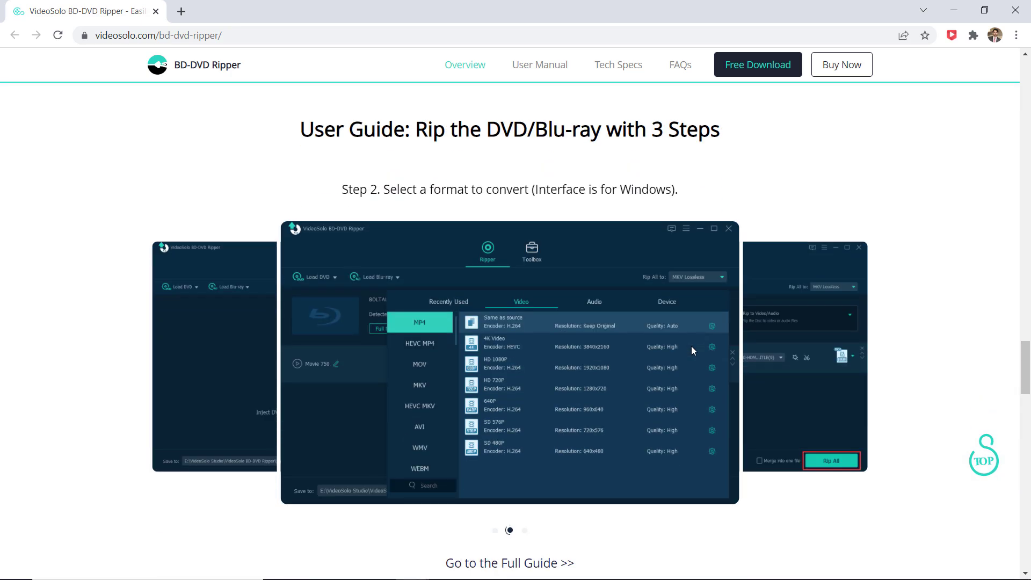
pyautogui.scroll(20, 692, 350)
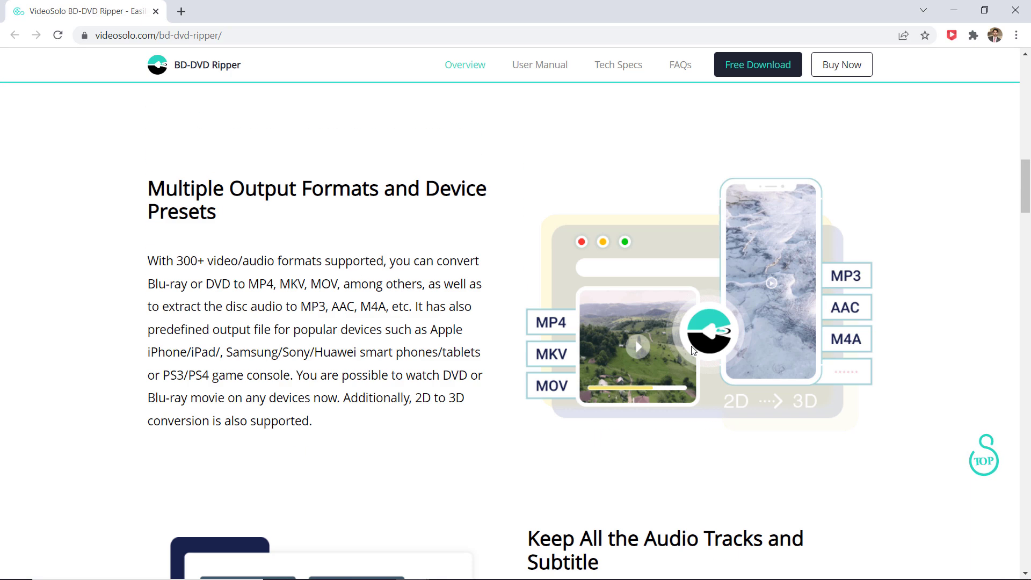
pyautogui.scroll(15, 691, 351)
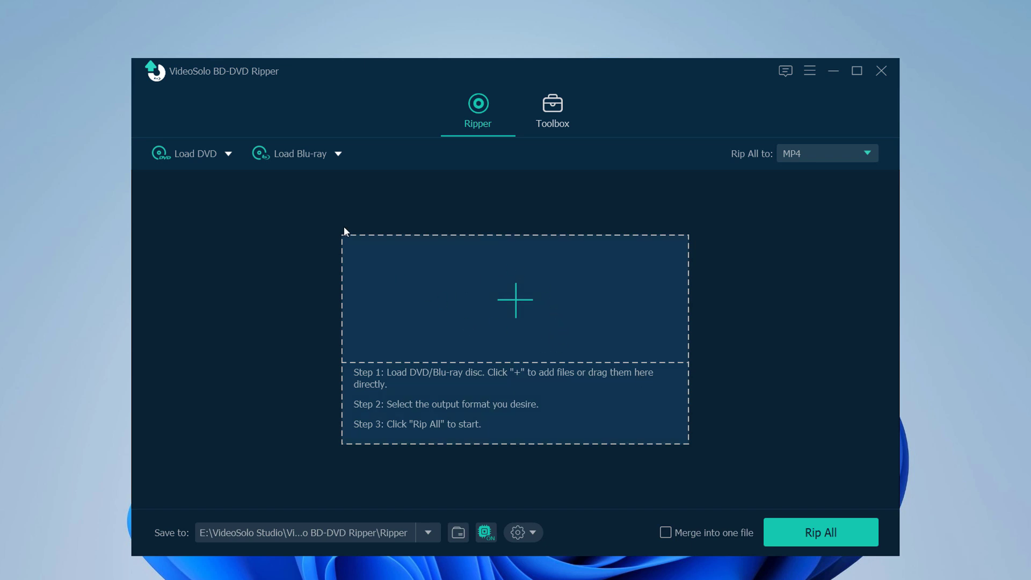
# Load the freemake disc folder from the Desktop as a DVD folder and let it analyze.
pyautogui.click(337, 152)
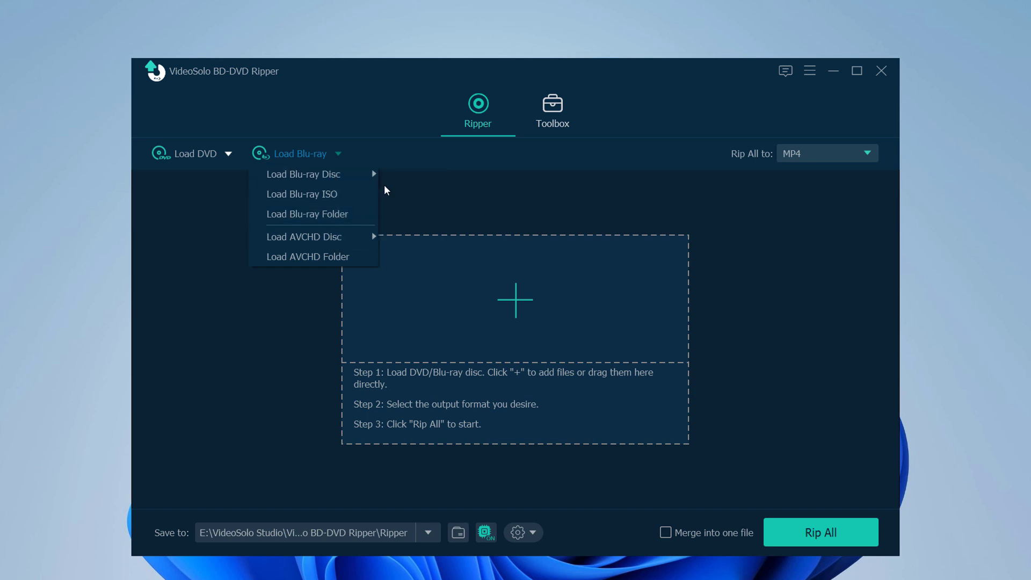
pyautogui.click(227, 158)
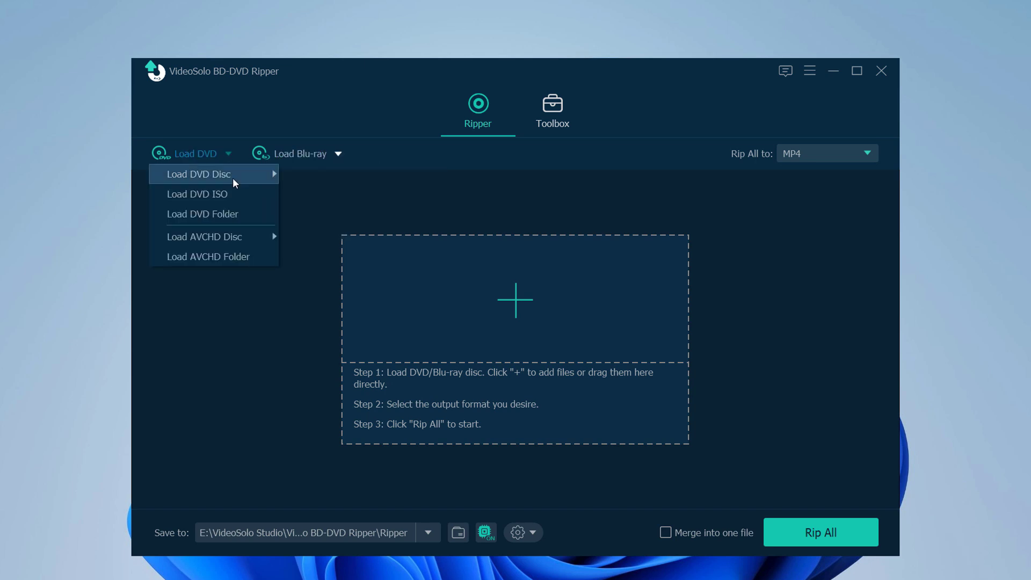
pyautogui.click(247, 216)
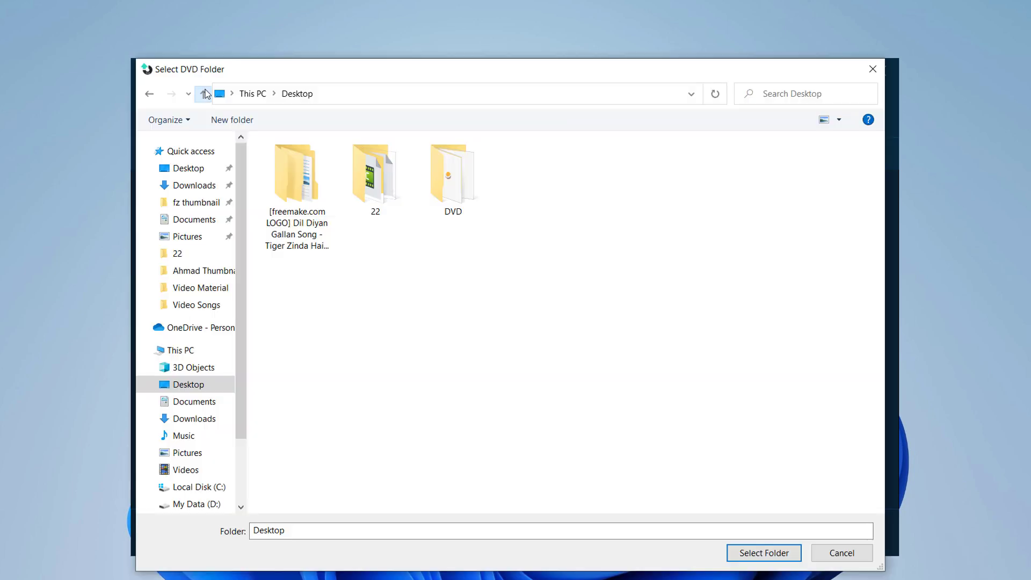
pyautogui.click(298, 177)
pyautogui.click(765, 553)
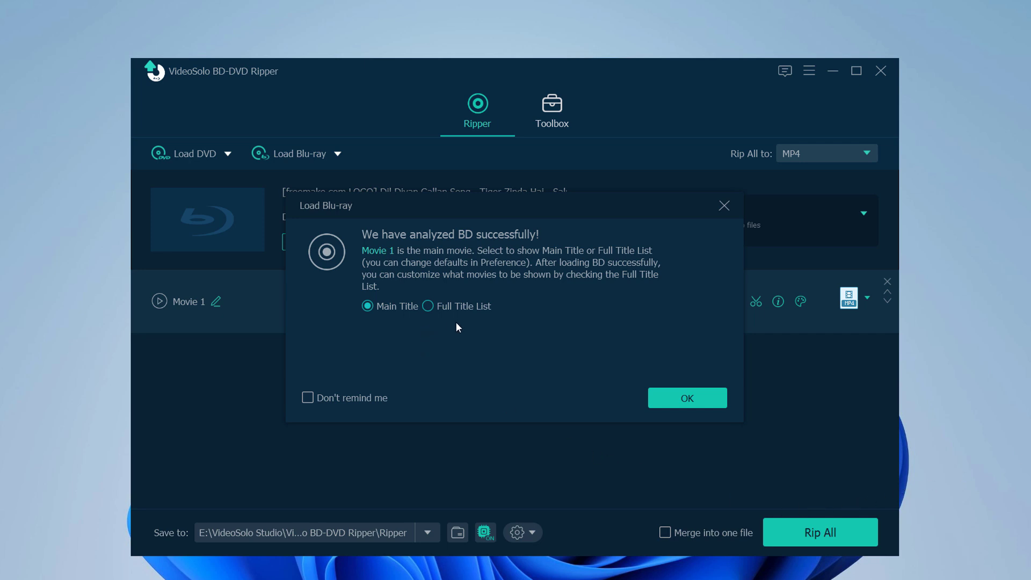
# Dismiss the analysis notice and keep Movie 1 on Rip to Video/Audio, ENG-AC3-2Channel audio, subtitles disabled.
pyautogui.click(710, 401)
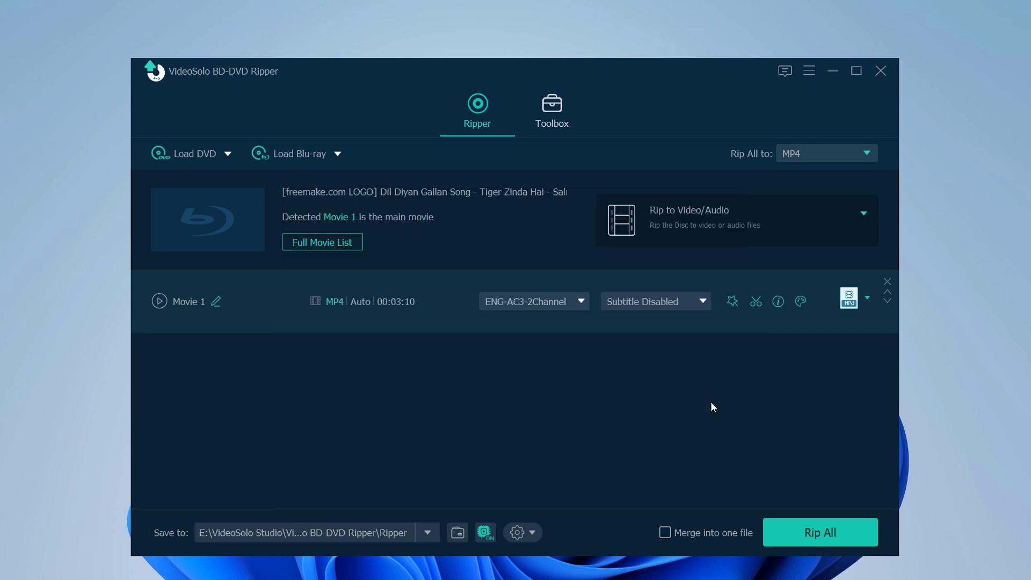
pyautogui.click(861, 213)
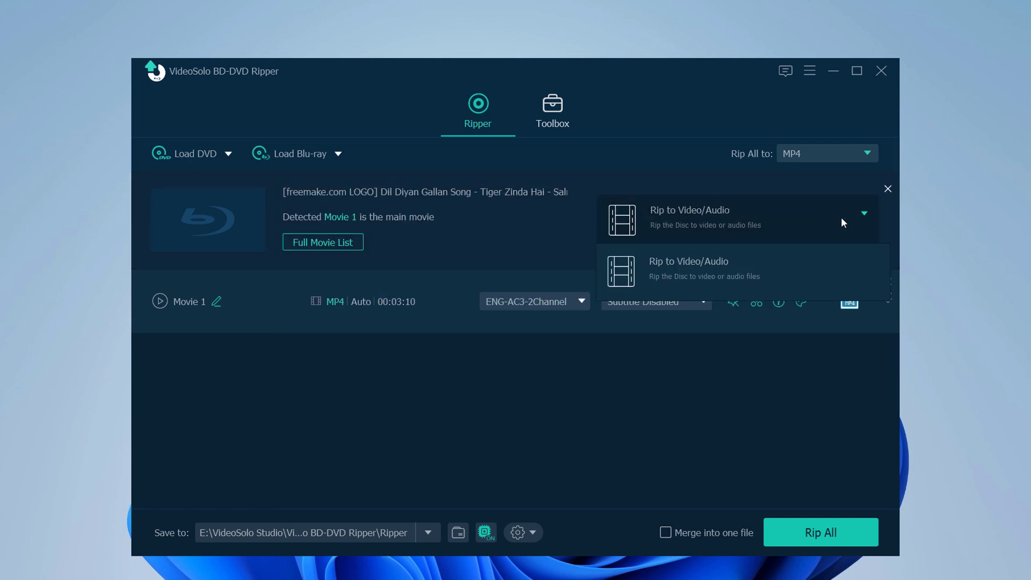
pyautogui.click(766, 278)
pyautogui.click(579, 300)
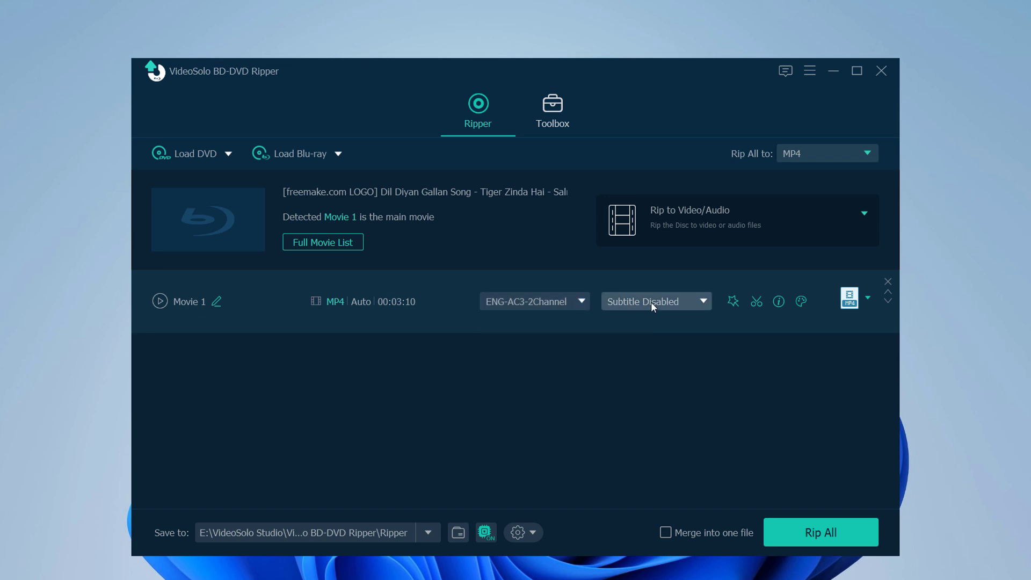
pyautogui.click(673, 302)
pyautogui.click(674, 302)
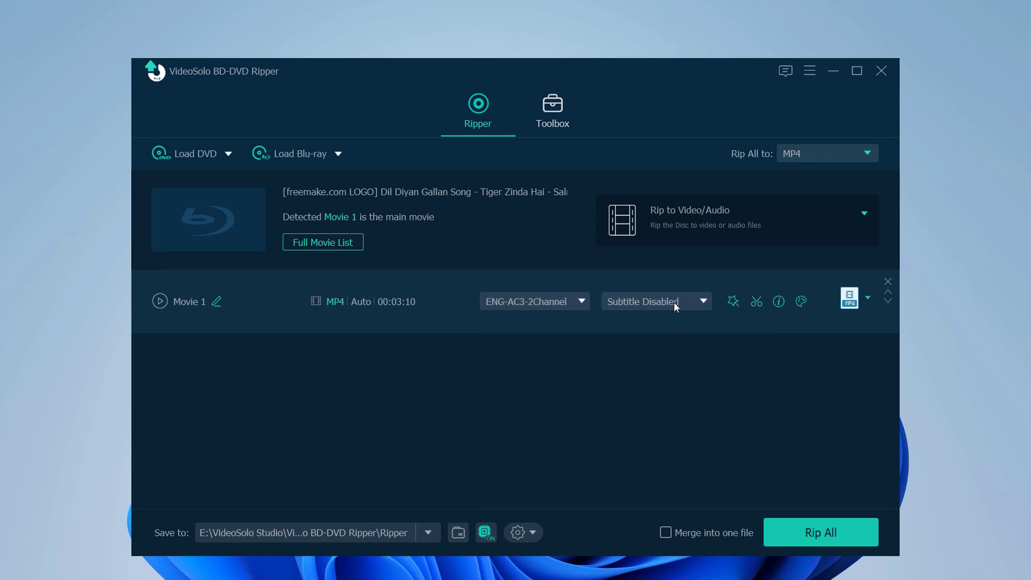
# Browse the Device, Audio and Video format lists, then give Movie 1 the YouTube 'Same as source' preset.
pyautogui.click(868, 296)
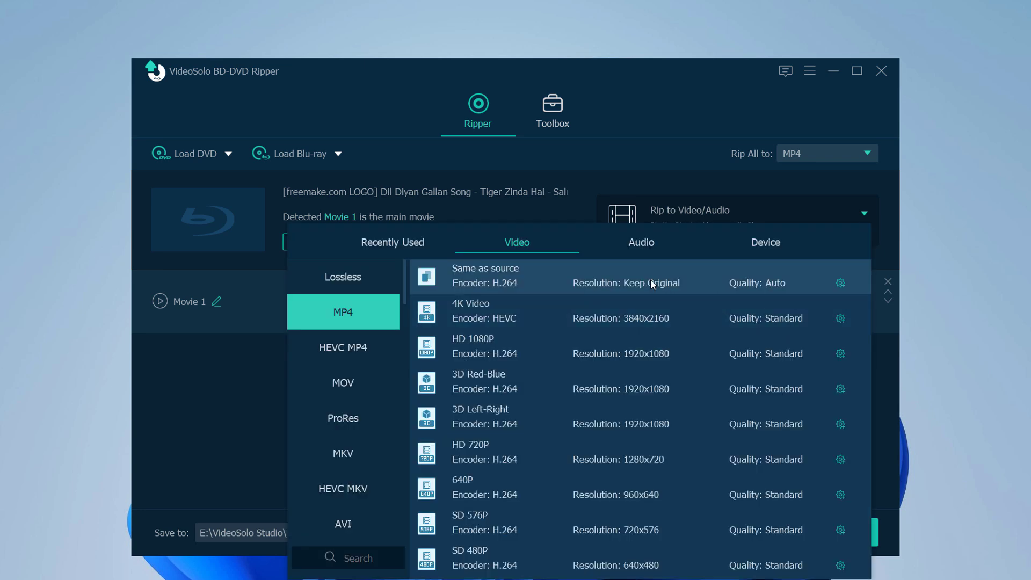
pyautogui.click(763, 244)
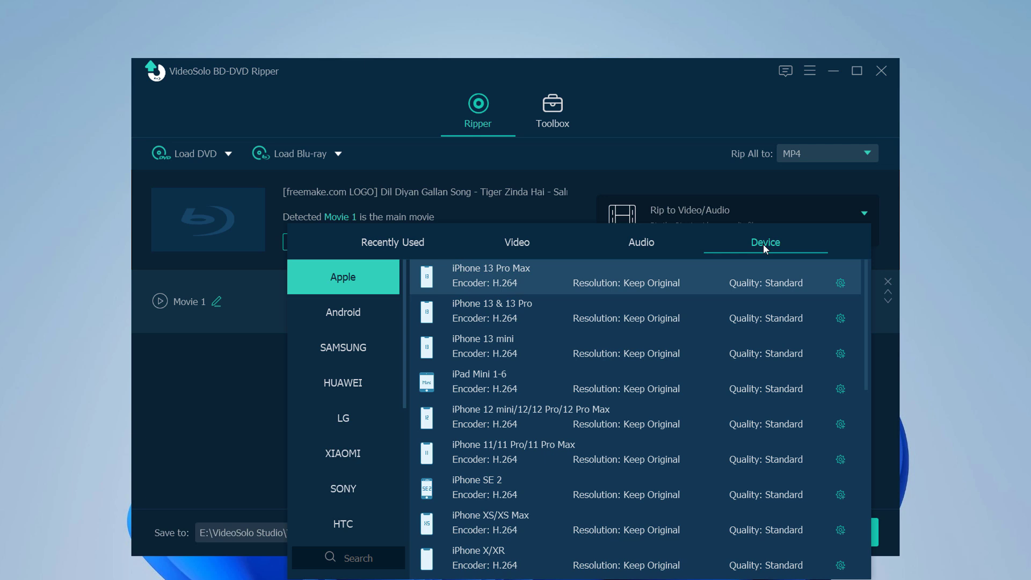
pyautogui.scroll(-5, 557, 306)
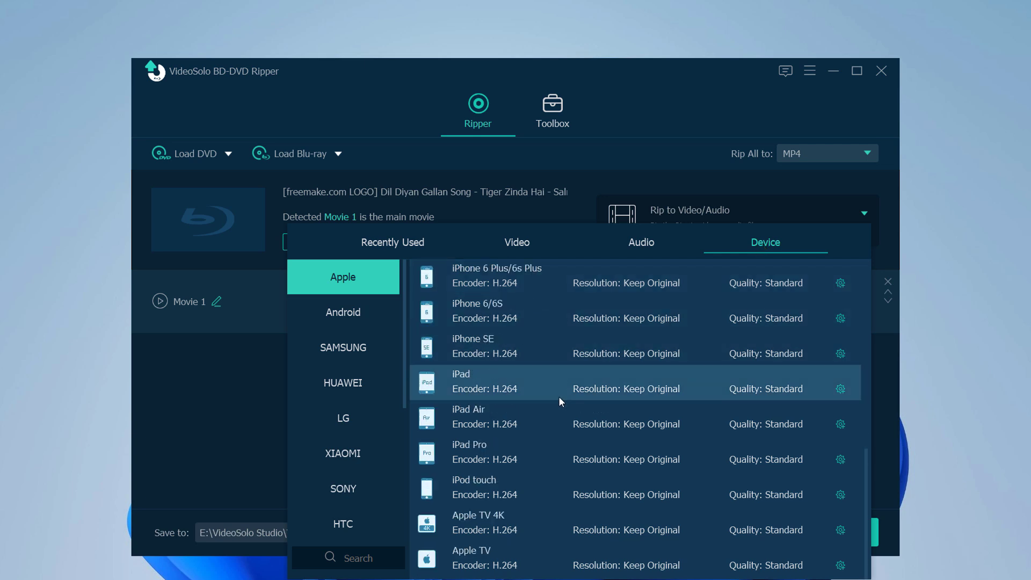
pyautogui.click(631, 242)
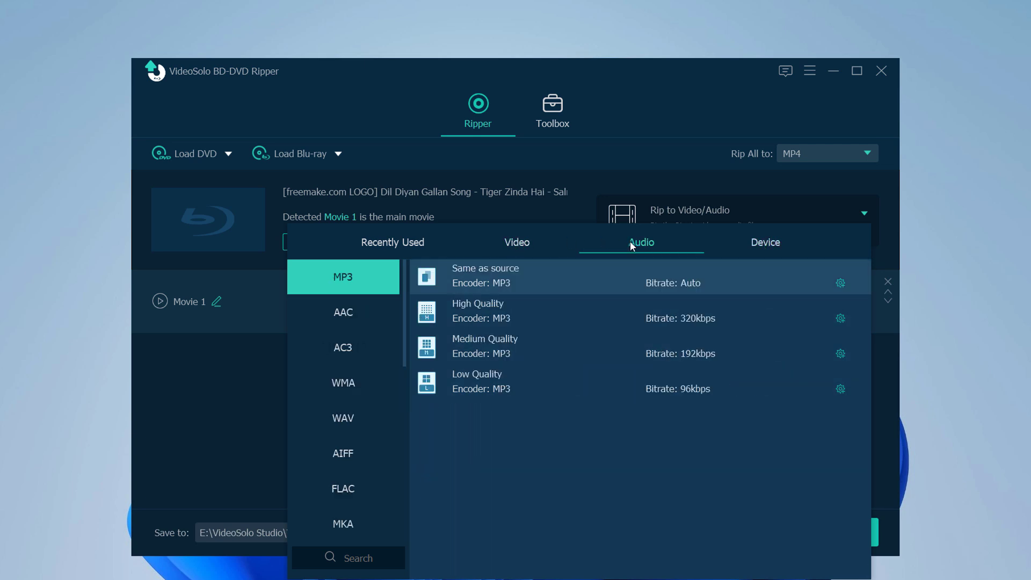
pyautogui.click(507, 242)
pyautogui.scroll(-8, 358, 358)
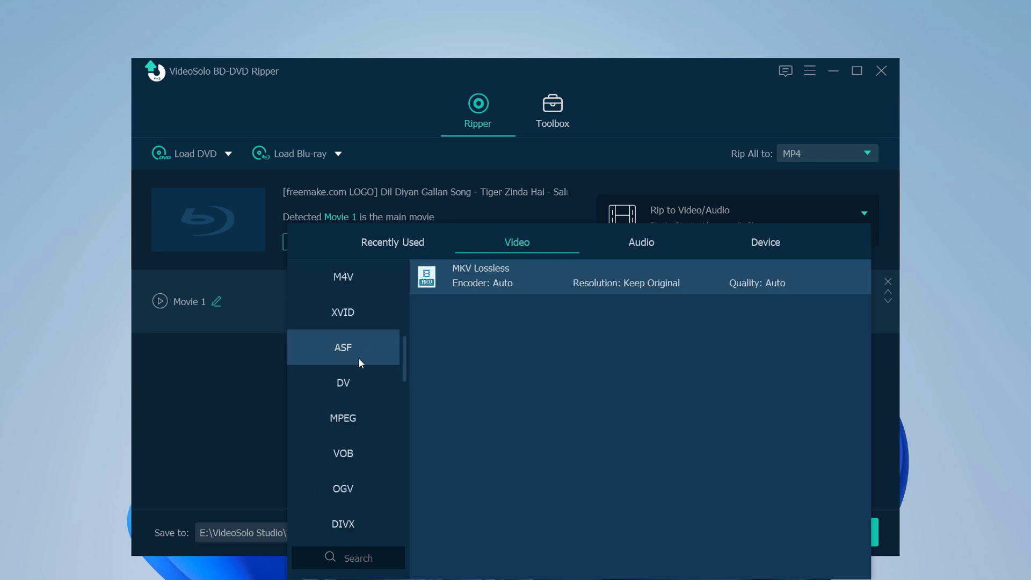
pyautogui.scroll(-8, 358, 364)
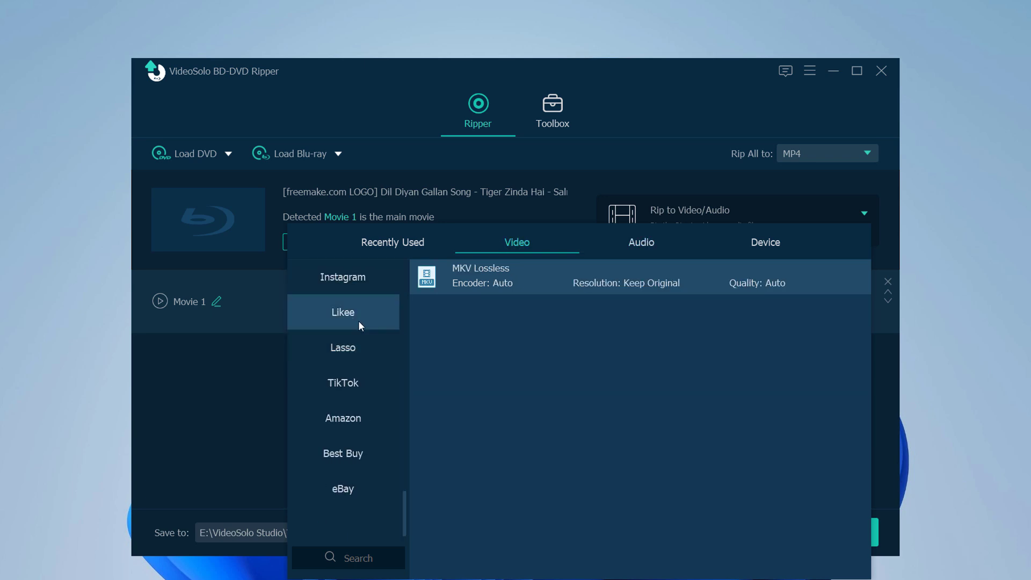
pyautogui.scroll(3, 365, 380)
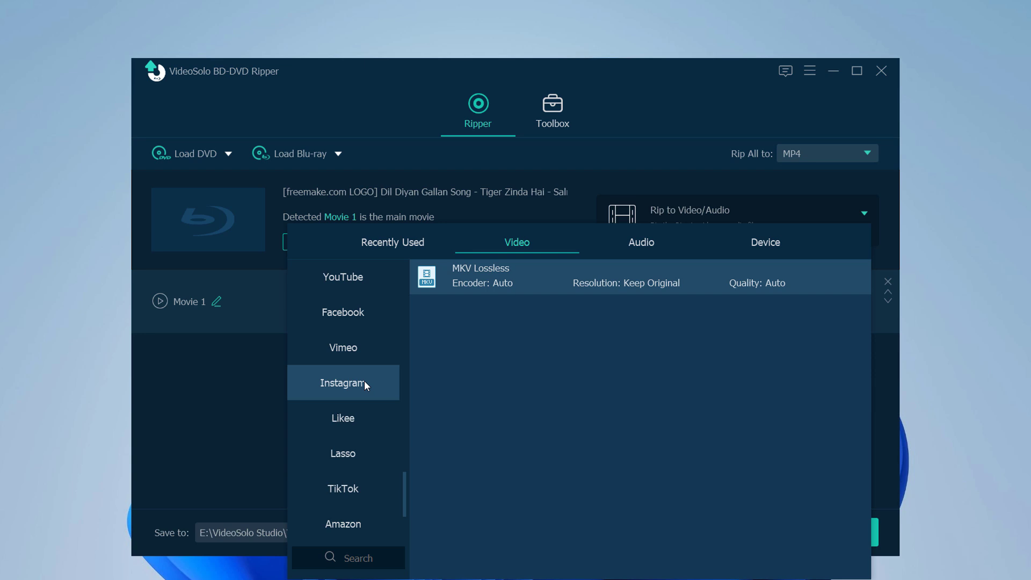
pyautogui.click(354, 285)
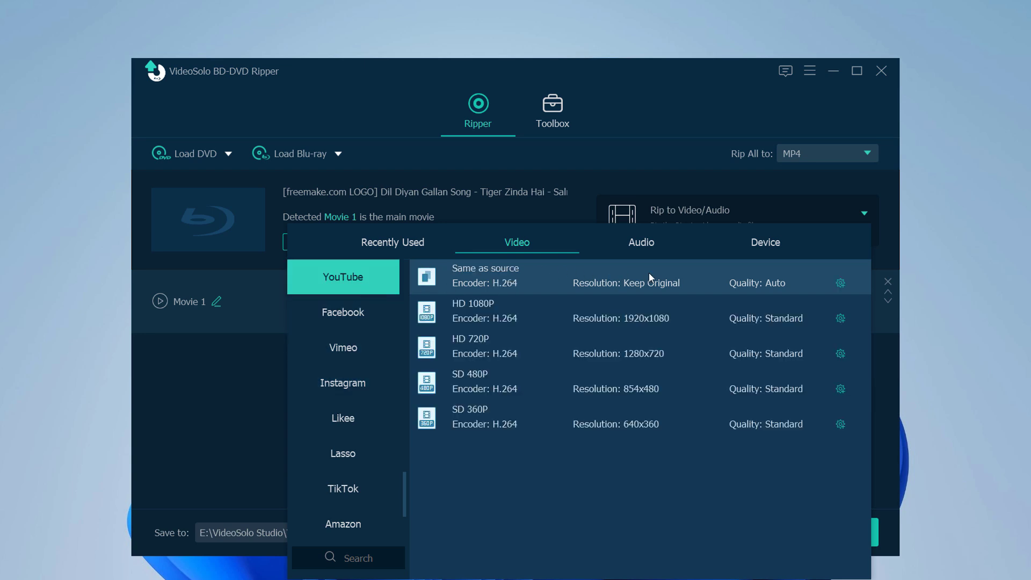
pyautogui.click(507, 275)
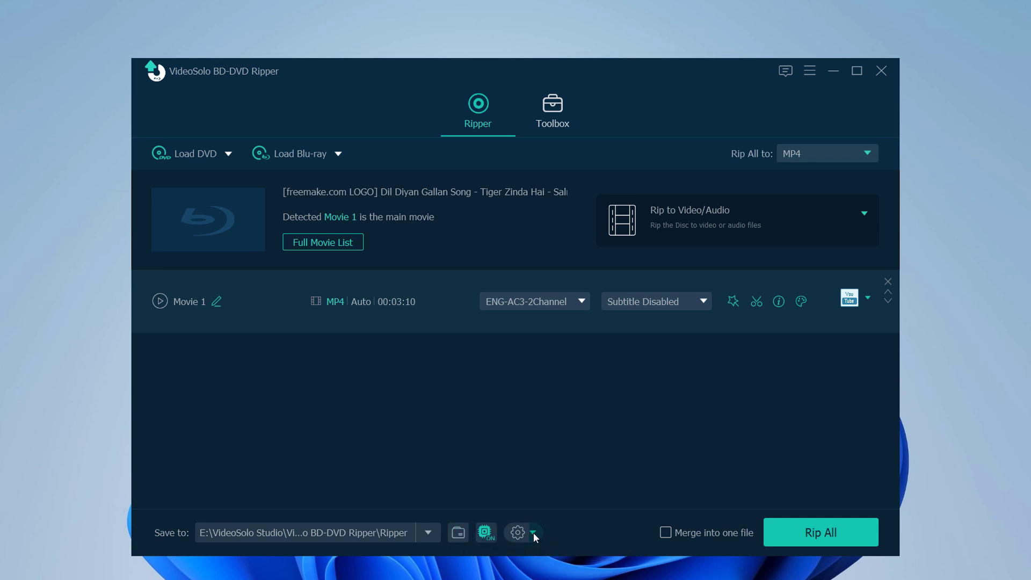
pyautogui.click(518, 532)
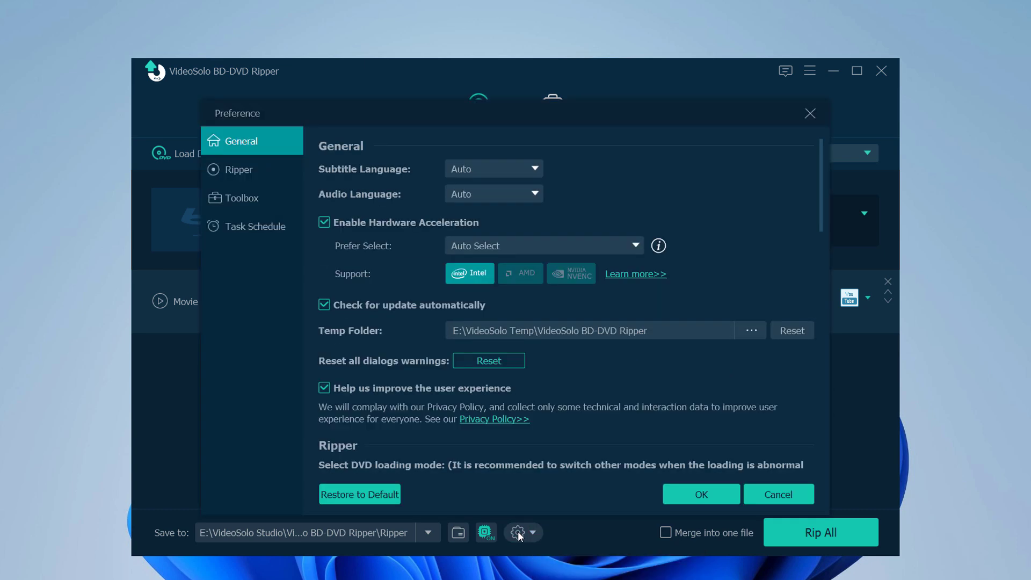
pyautogui.scroll(-5, 567, 431)
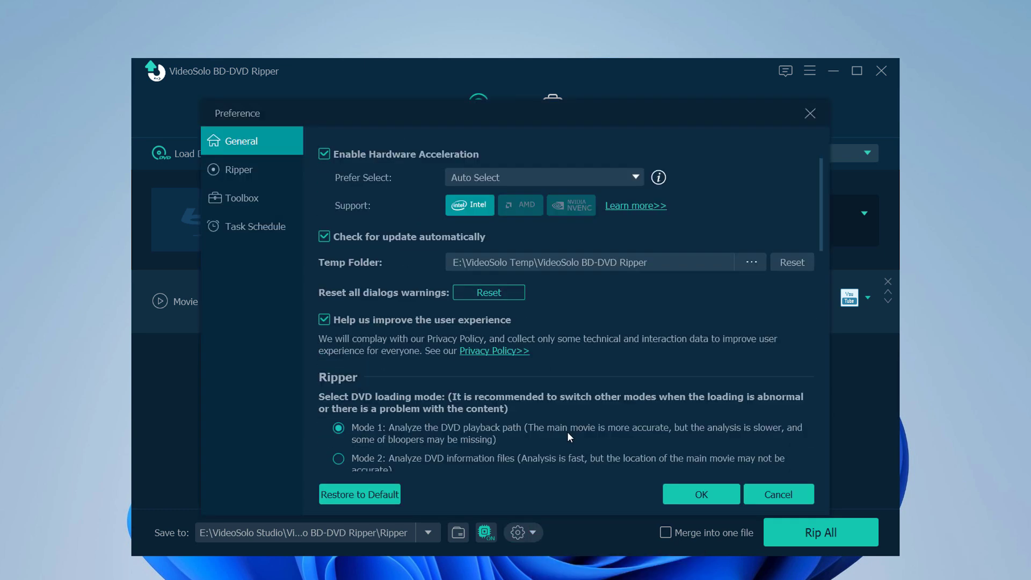
pyautogui.scroll(-4, 565, 430)
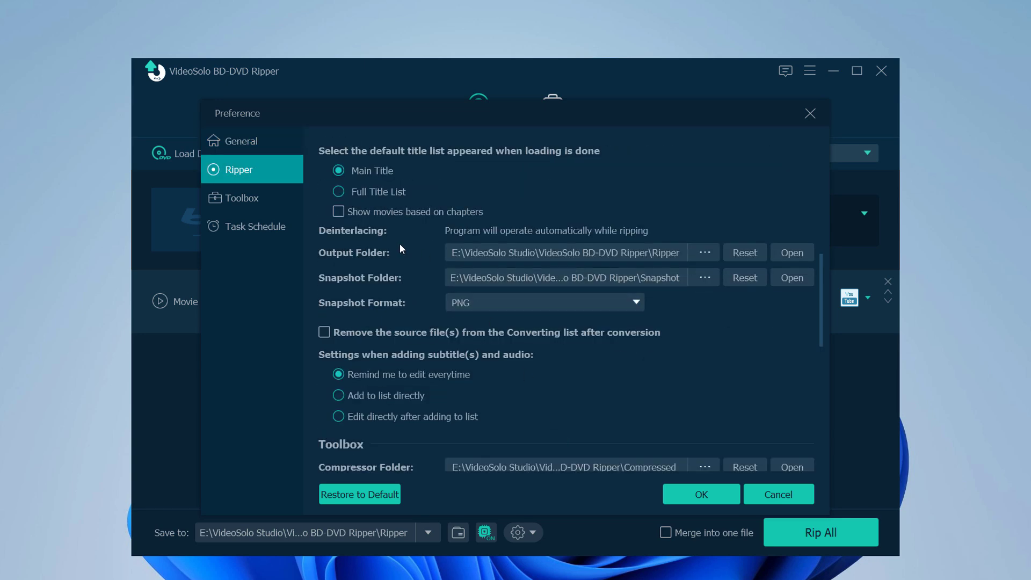
pyautogui.scroll(-5, 404, 274)
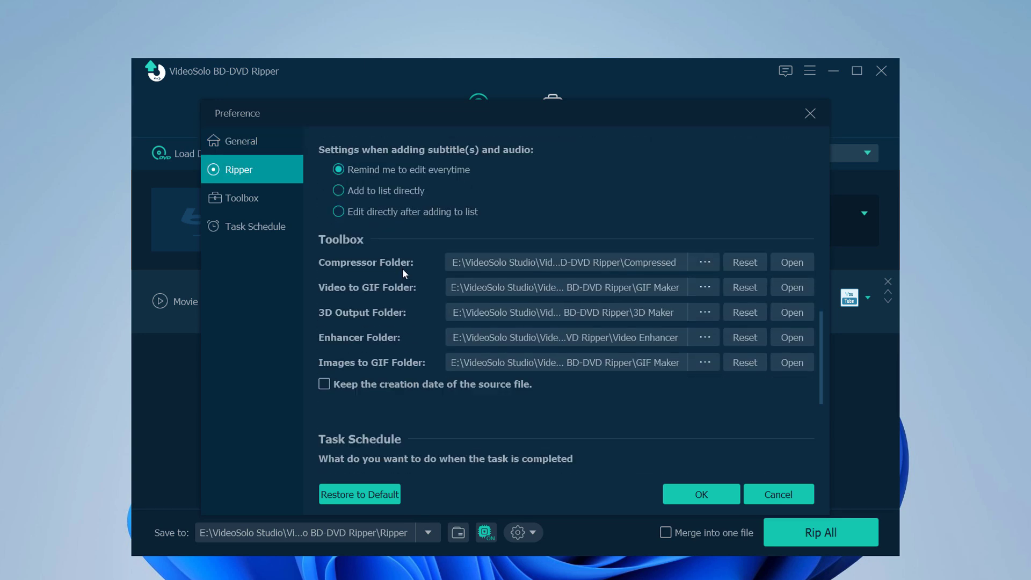
pyautogui.scroll(-4, 604, 355)
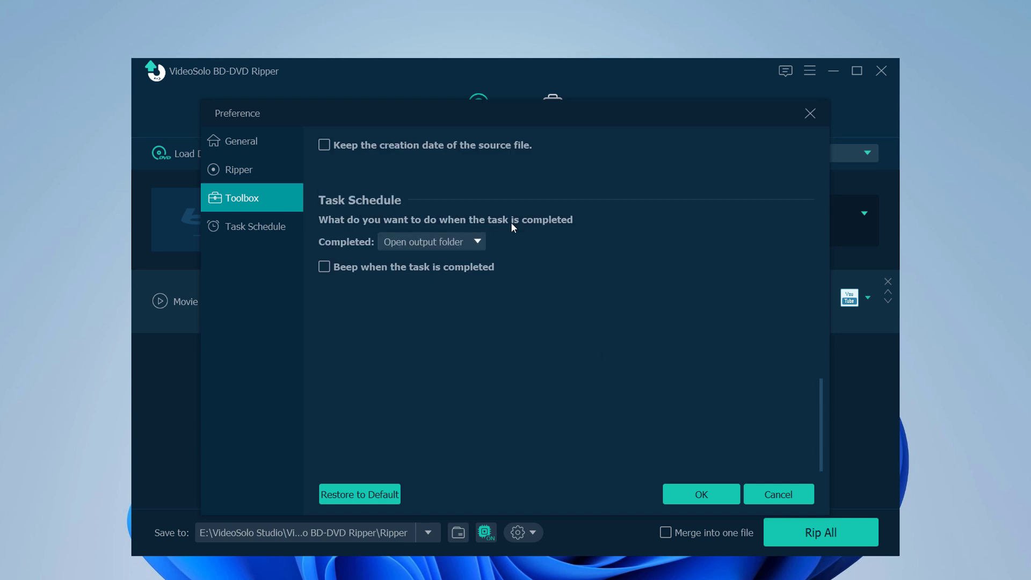
pyautogui.click(477, 242)
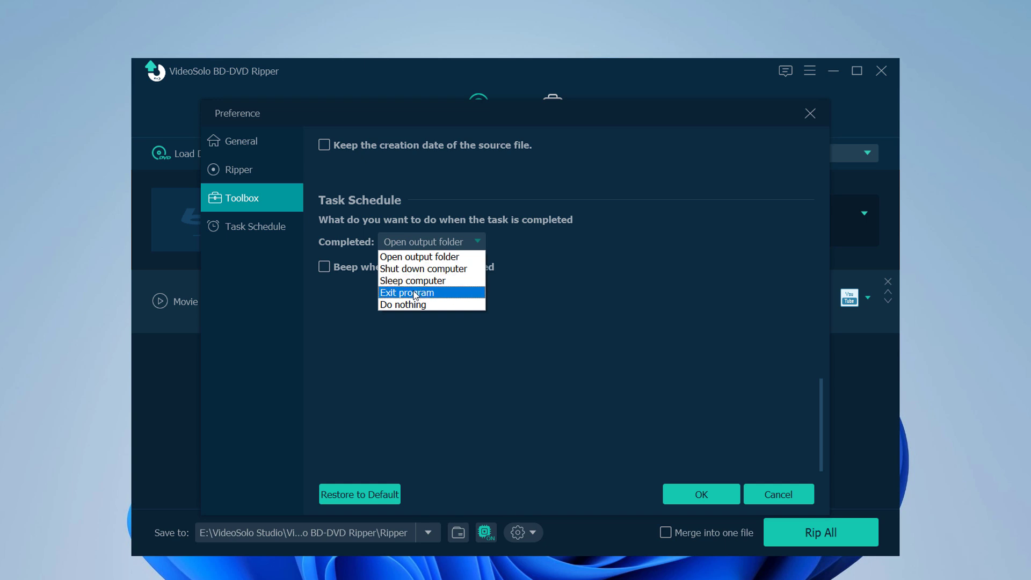
pyautogui.click(452, 257)
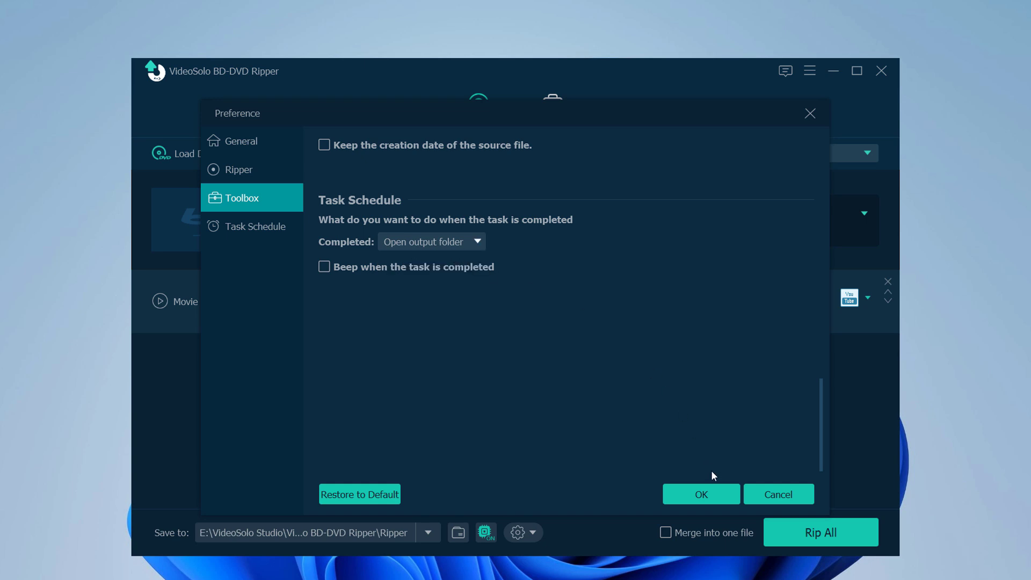
pyautogui.click(712, 493)
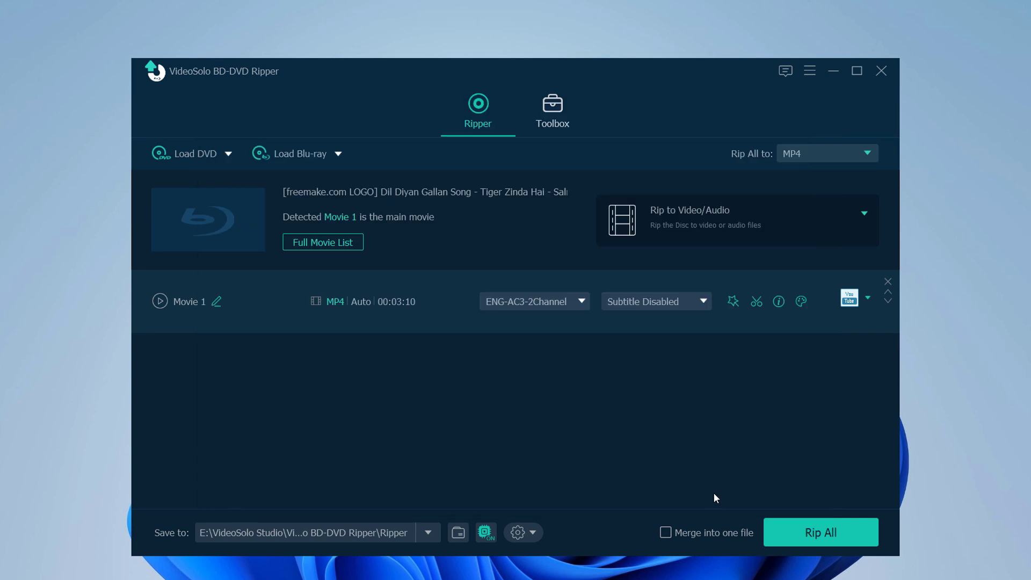
# Rip Movie 1 to MP4 with Rip All and wait for Success.
pyautogui.click(790, 530)
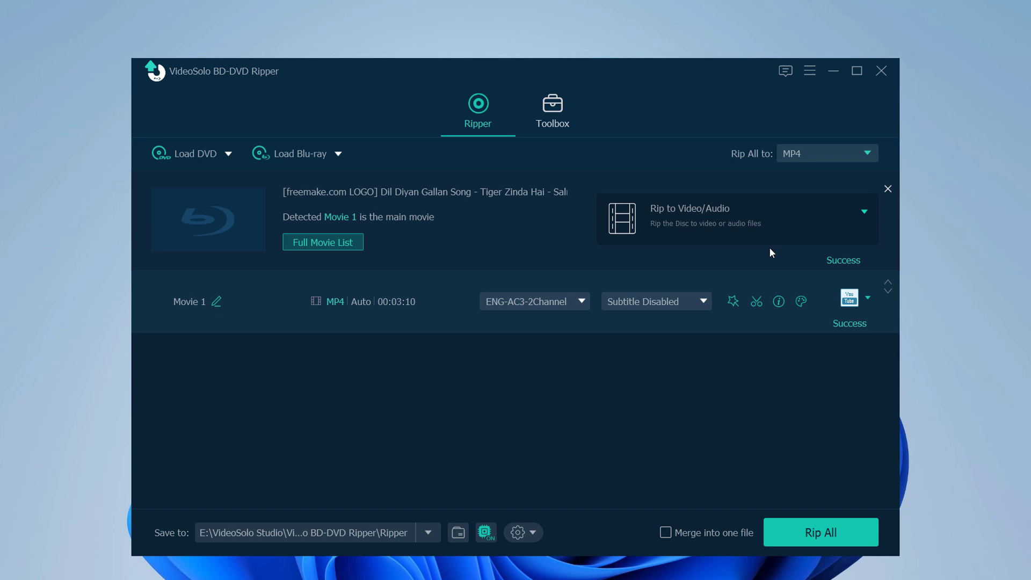
# Remove the ripped Movie 1 entry from the list and confirm with Yes.
pyautogui.click(888, 190)
pyautogui.click(598, 355)
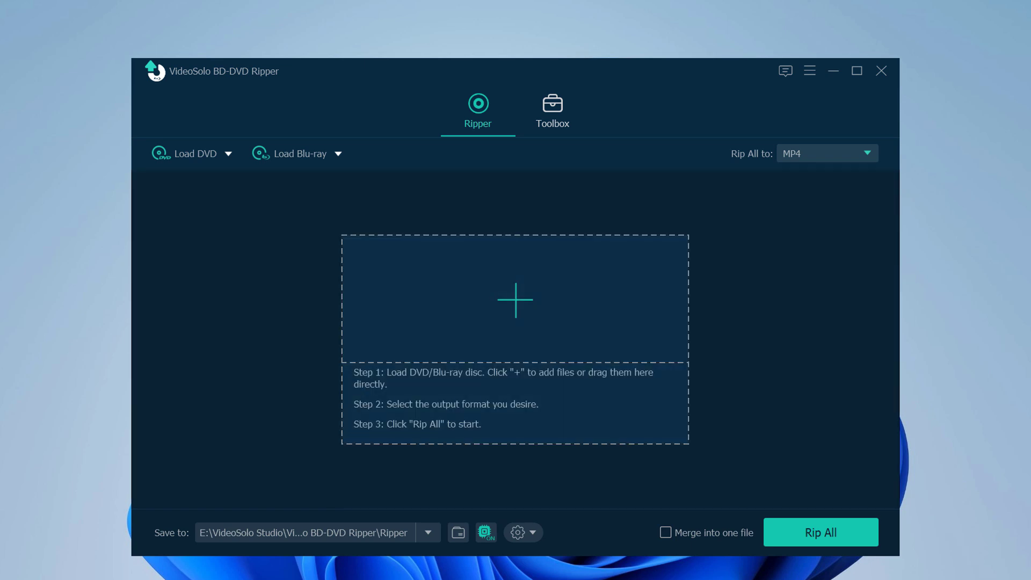